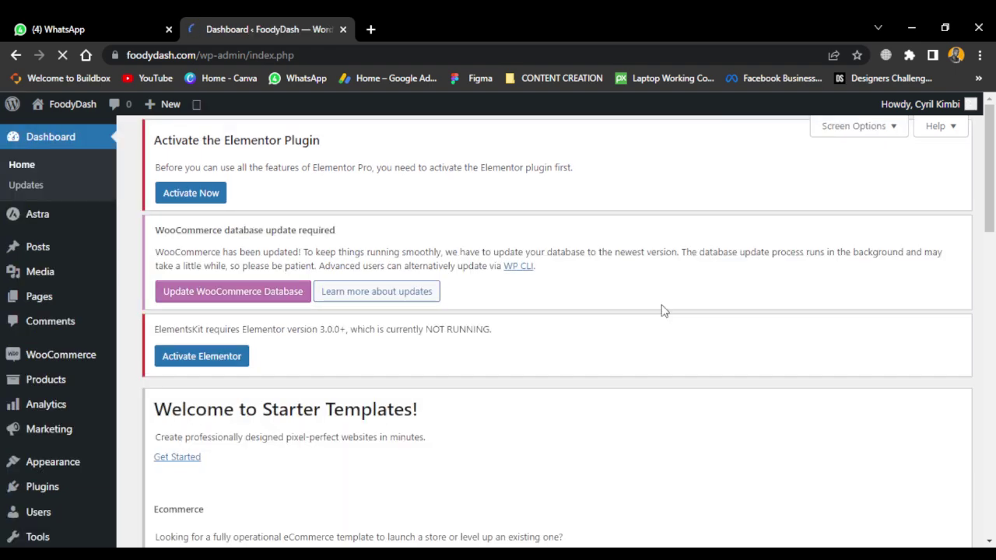
Look through the WordPress dashboard home page, including its notices, starter templates and site status widgets
scroll(402, 222, "down", 3)
scroll(404, 228, "down", 4)
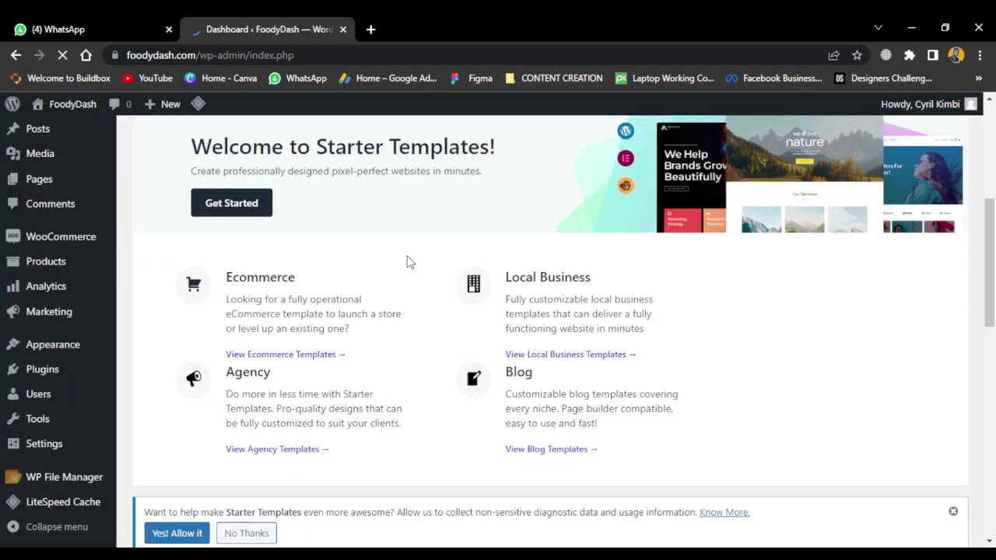
scroll(451, 323, "down", 5)
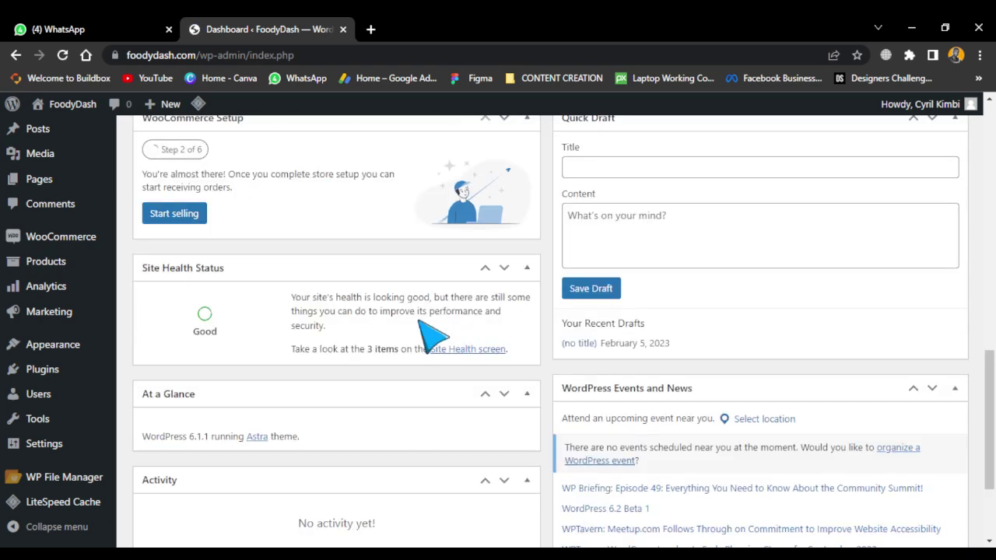
scroll(413, 338, "up", 8)
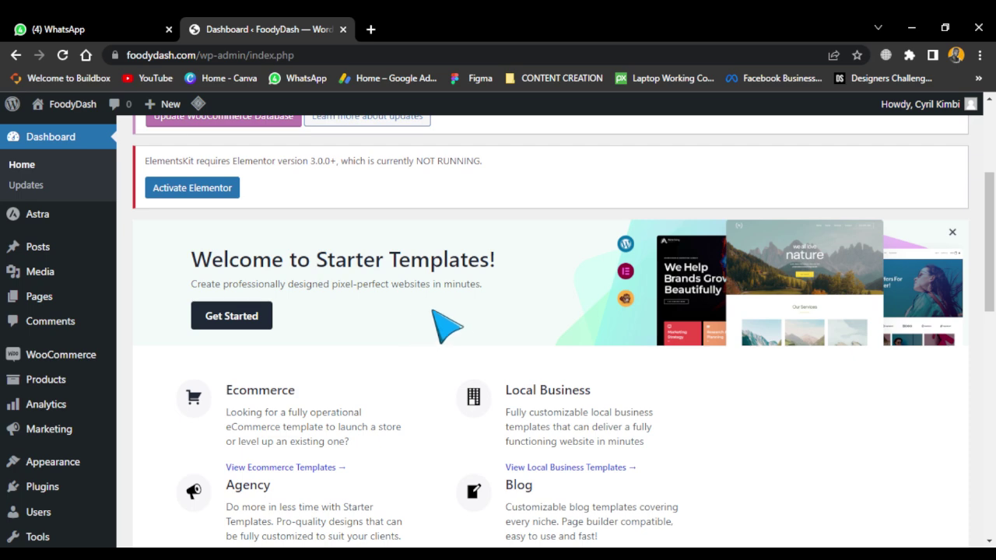
scroll(444, 322, "up", 3)
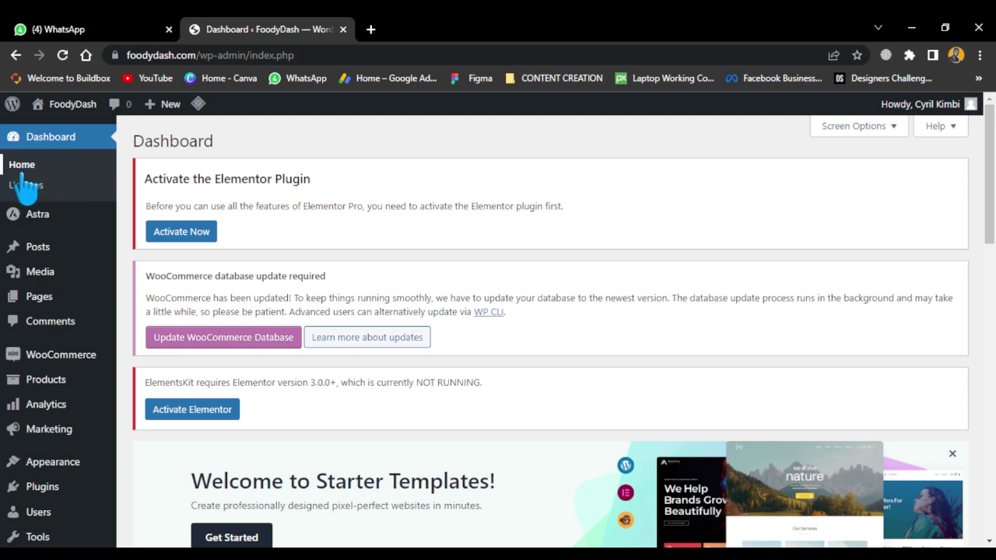
Open the list of all posts and review the title, author, categories, tags and date columns
mouse_move(31, 227)
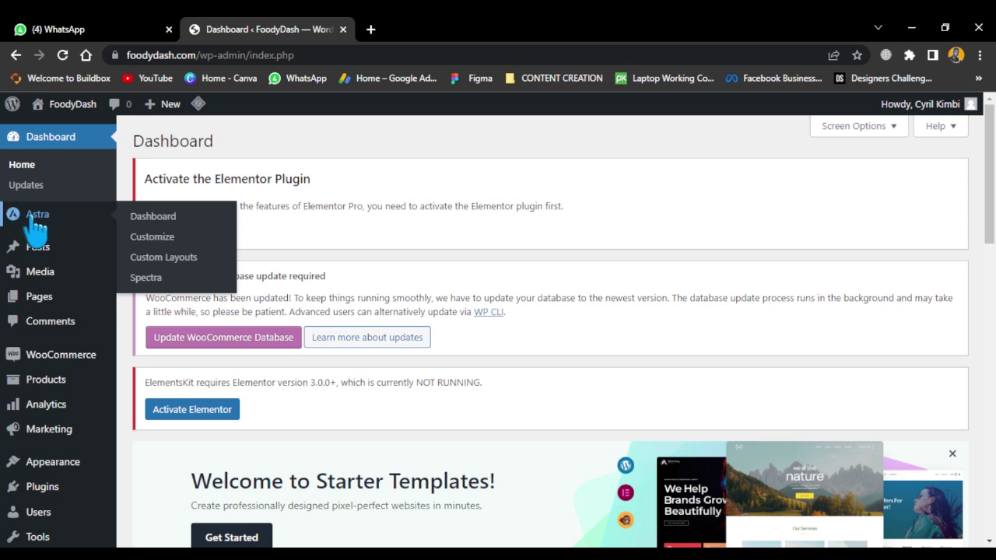
mouse_move(45, 251)
mouse_move(55, 276)
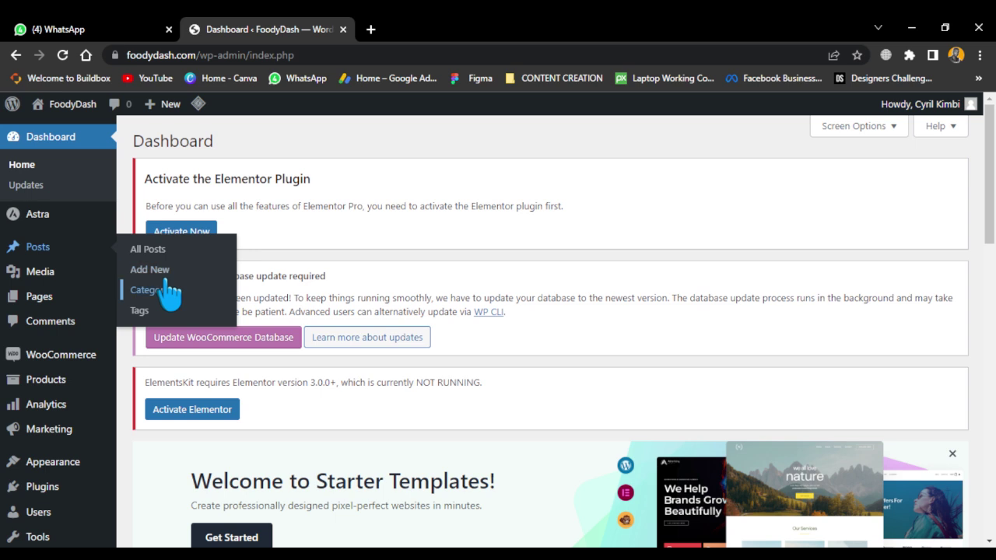
left_click(152, 253)
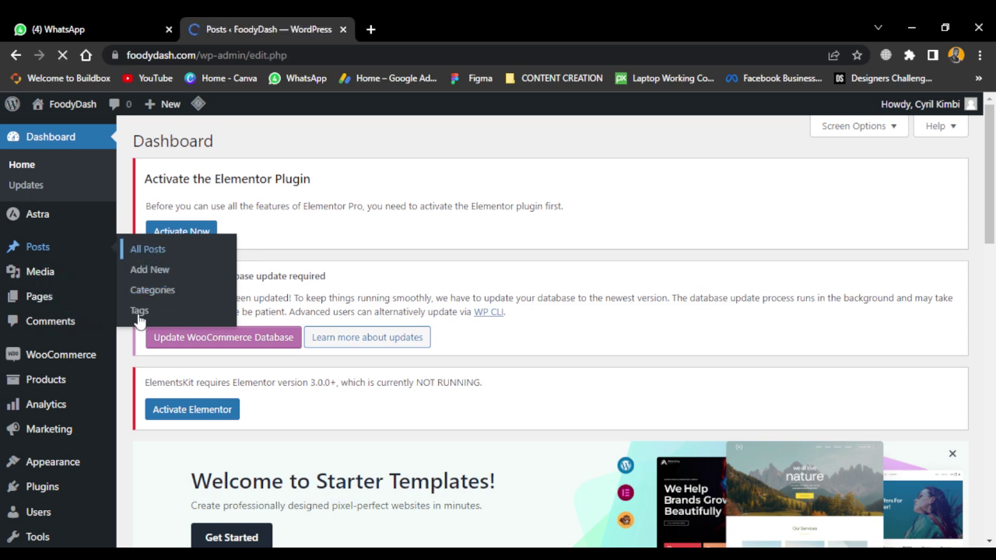
scroll(145, 379, "down", 3)
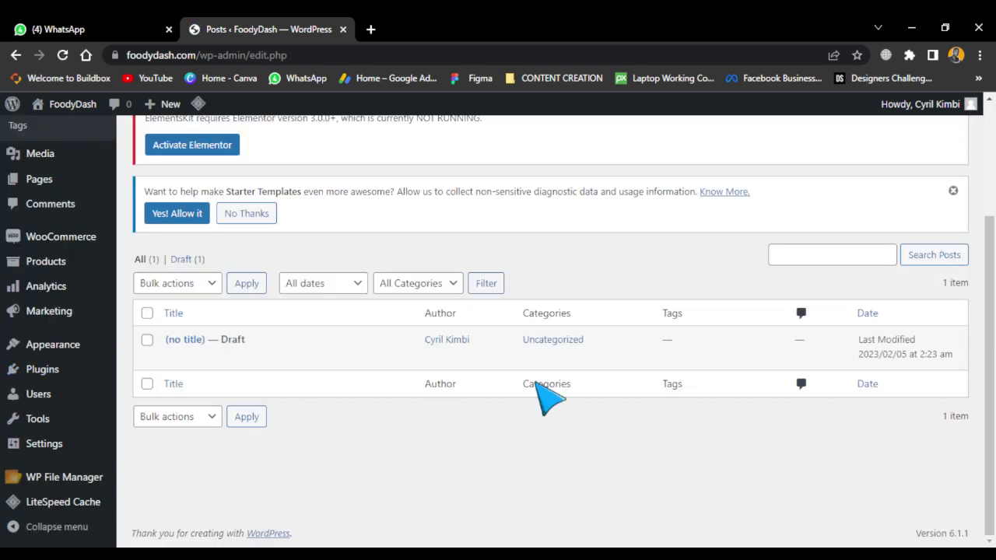
mouse_move(929, 344)
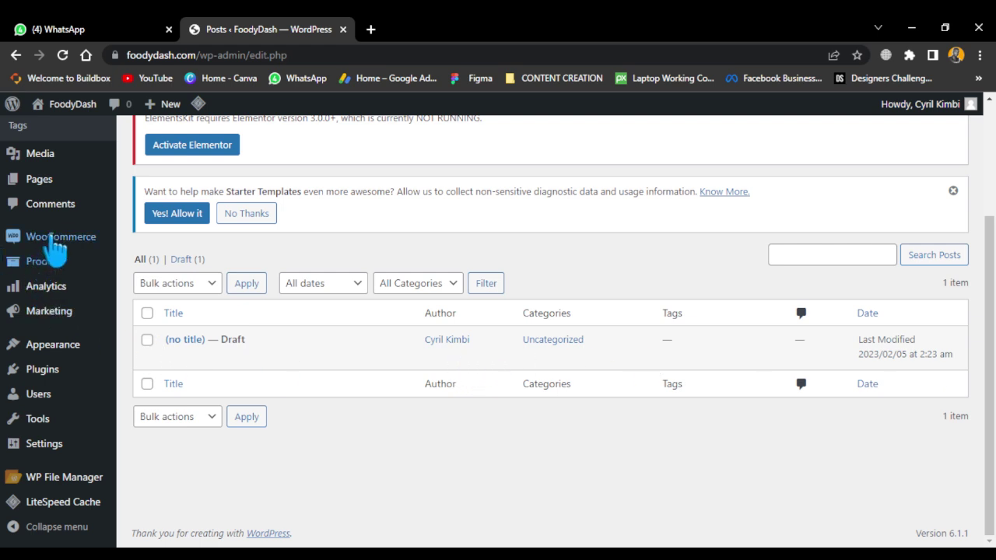
Open the Media Library and browse through the uploaded images
scroll(23, 196, "up", 2)
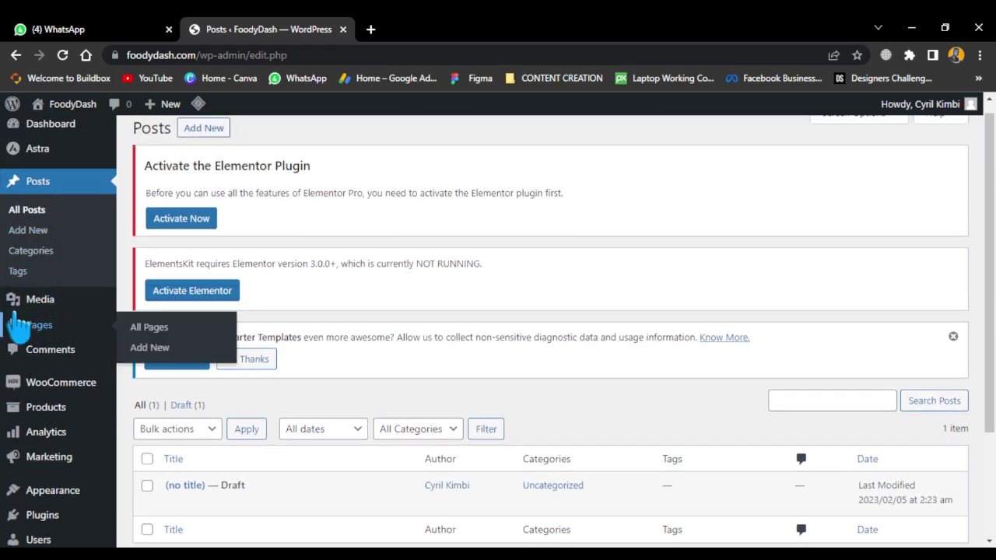
left_click(31, 306)
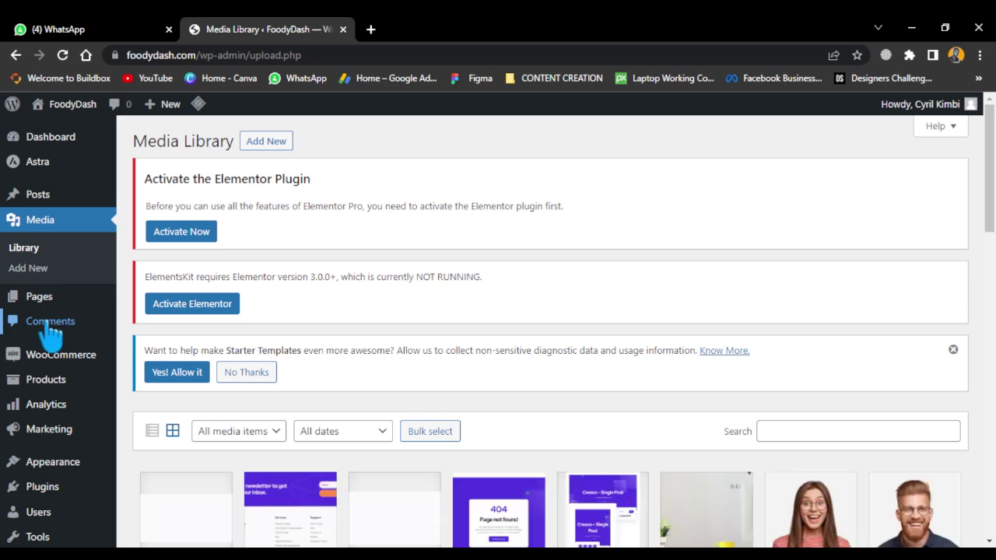
scroll(433, 378, "down", 6)
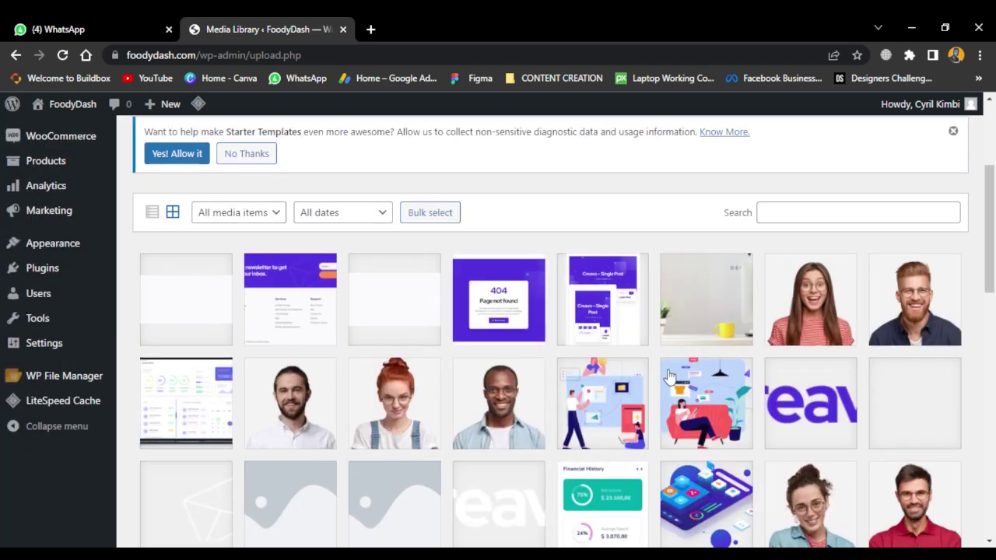
scroll(689, 389, "down", 1)
scroll(689, 389, "up", 4)
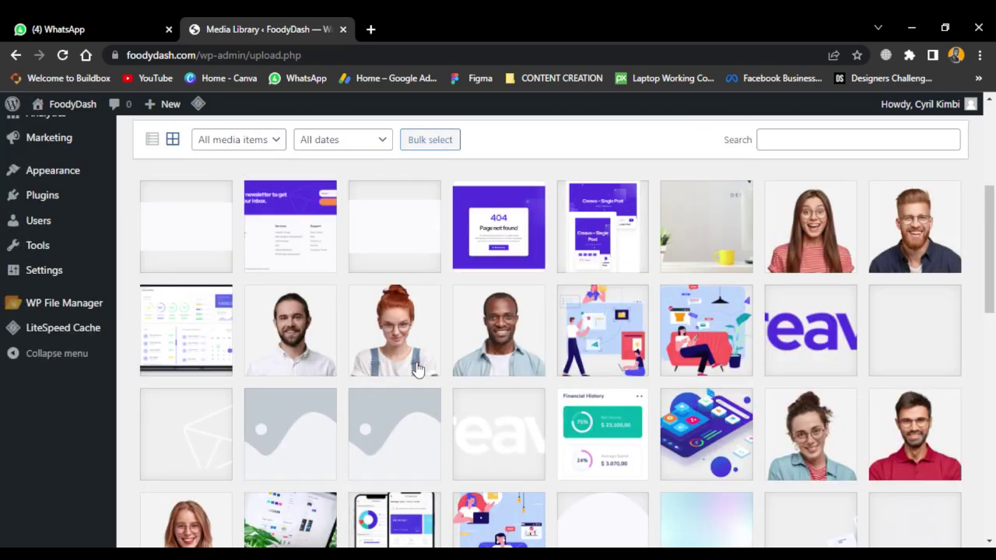
scroll(374, 319, "down", 1)
scroll(373, 319, "down", 8)
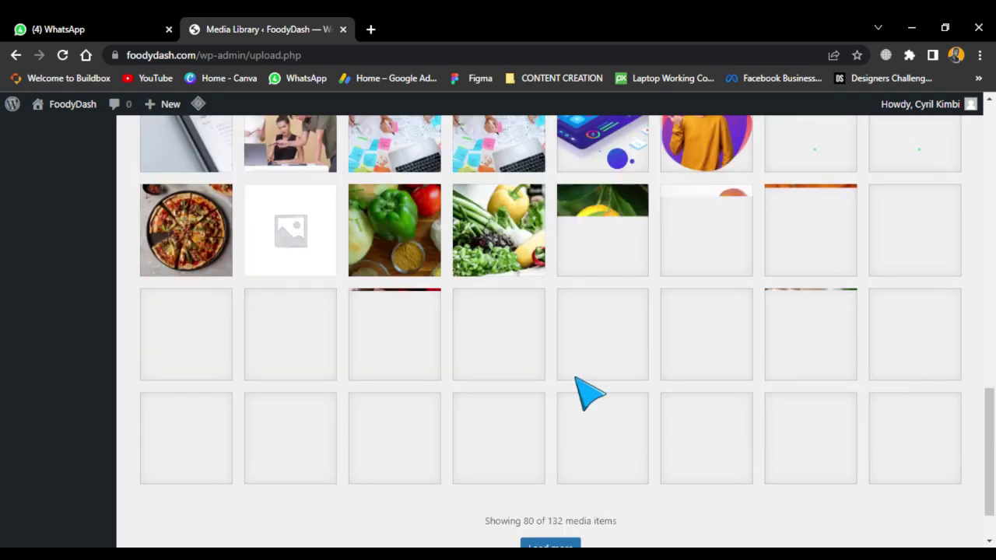
scroll(576, 381, "up", 14)
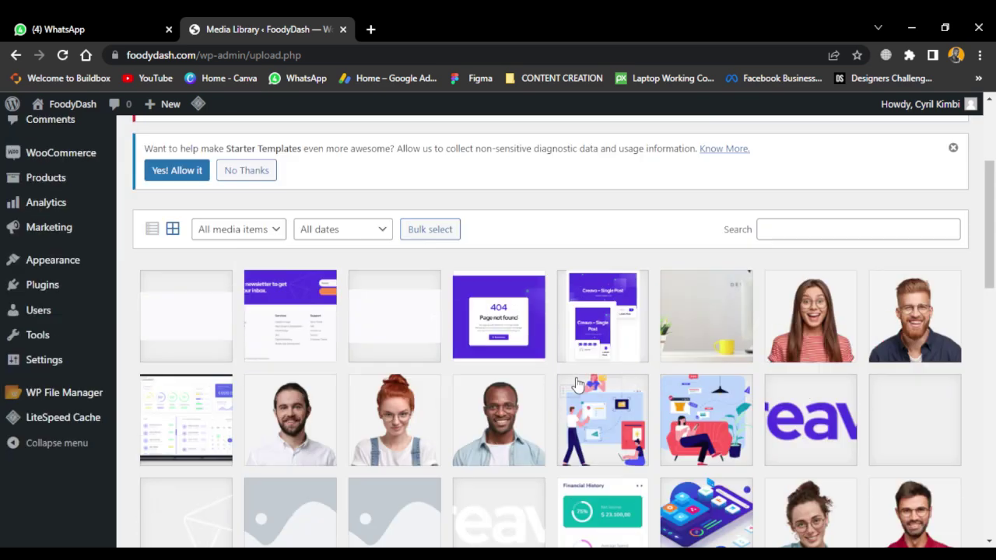
scroll(732, 352, "up", 2)
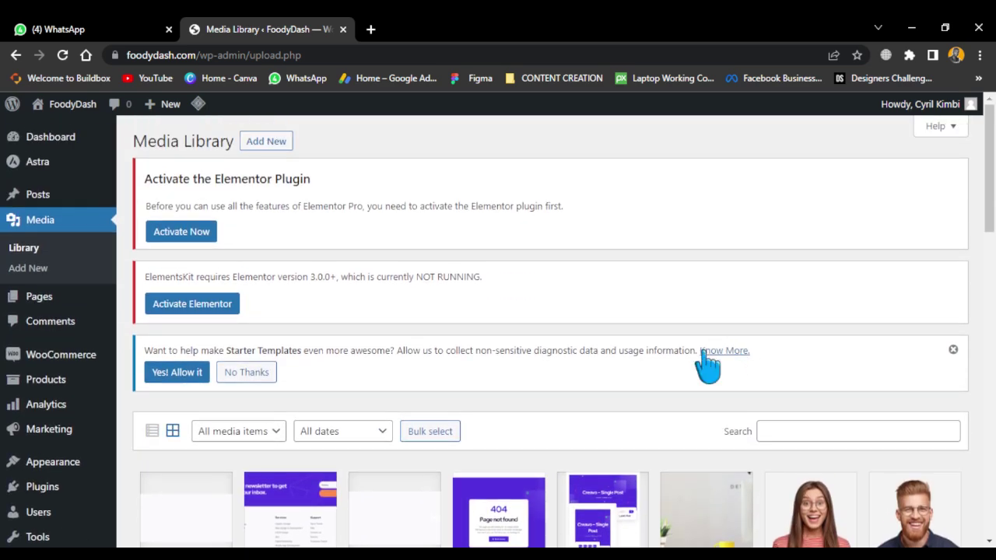
View the site's list of all pages and its list of comments
left_click(67, 300)
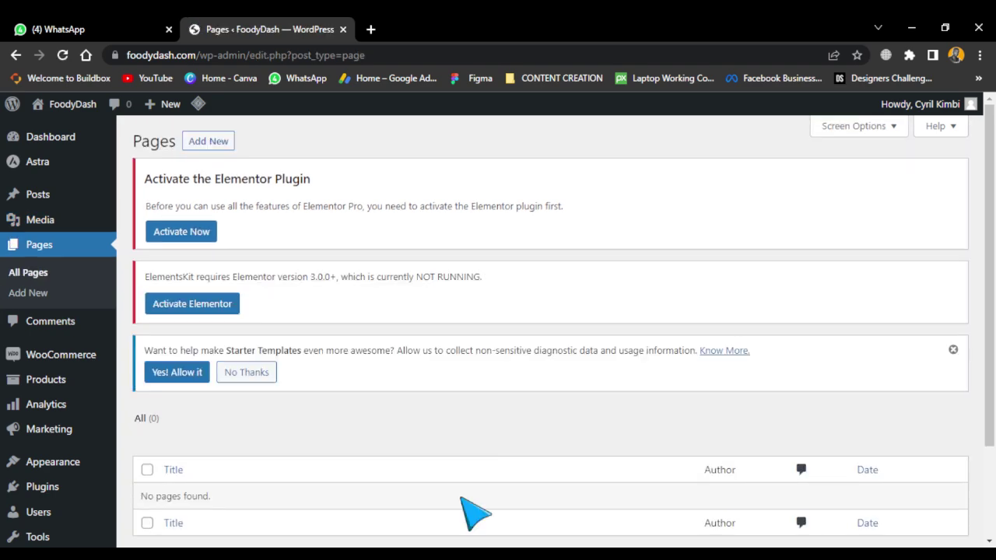
scroll(561, 311, "down", 3)
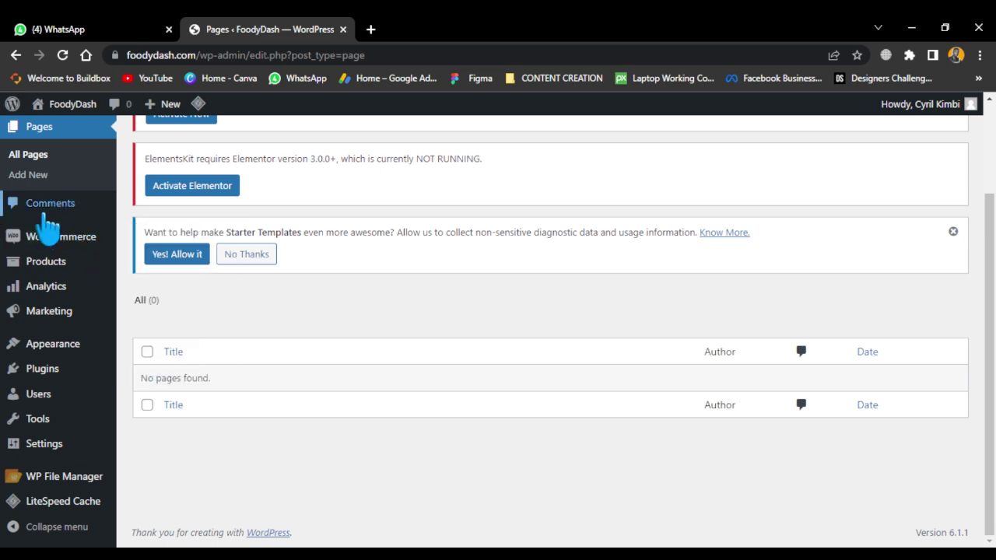
left_click(51, 207)
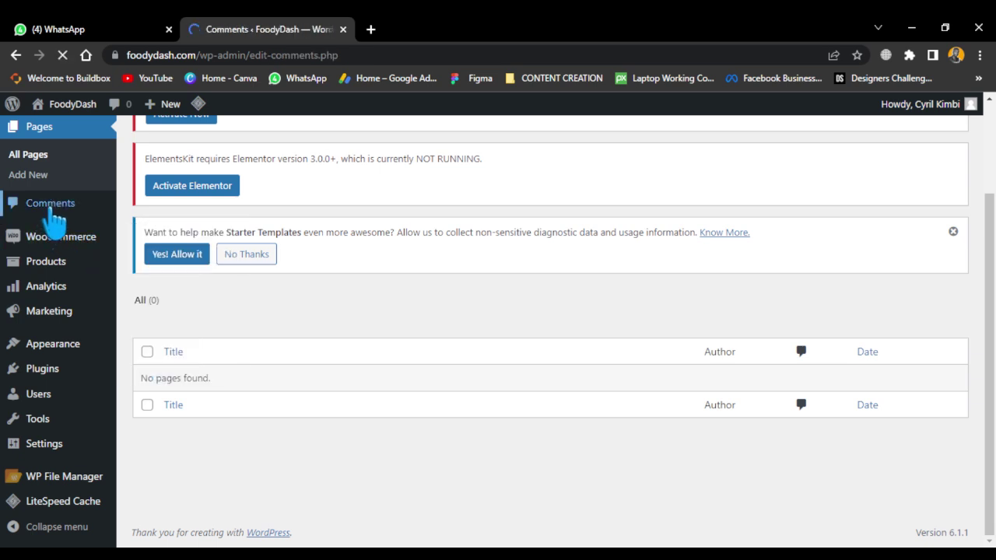
scroll(413, 311, "down", 2)
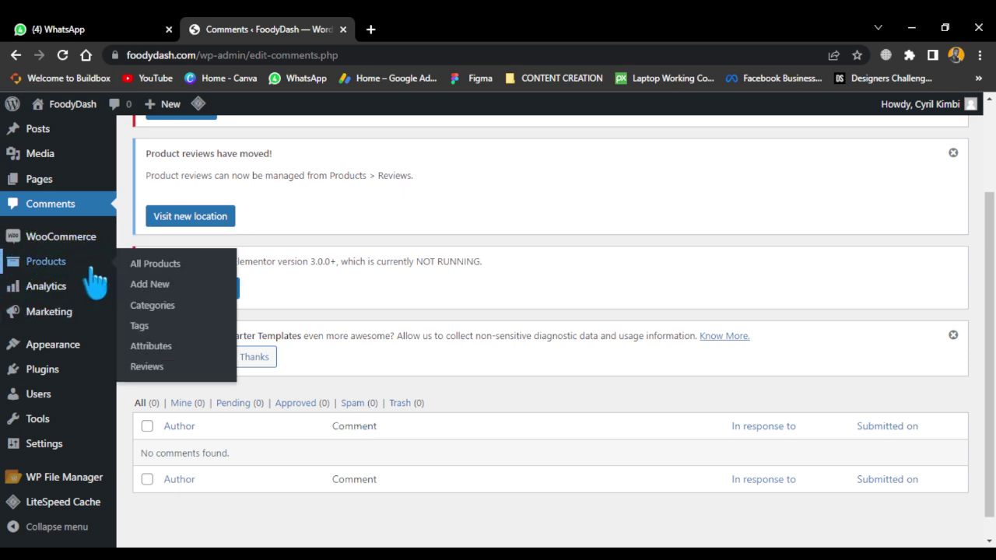
Open the site's navigation Menus editor and review the menu structure and display location settings
mouse_move(78, 240)
mouse_move(62, 317)
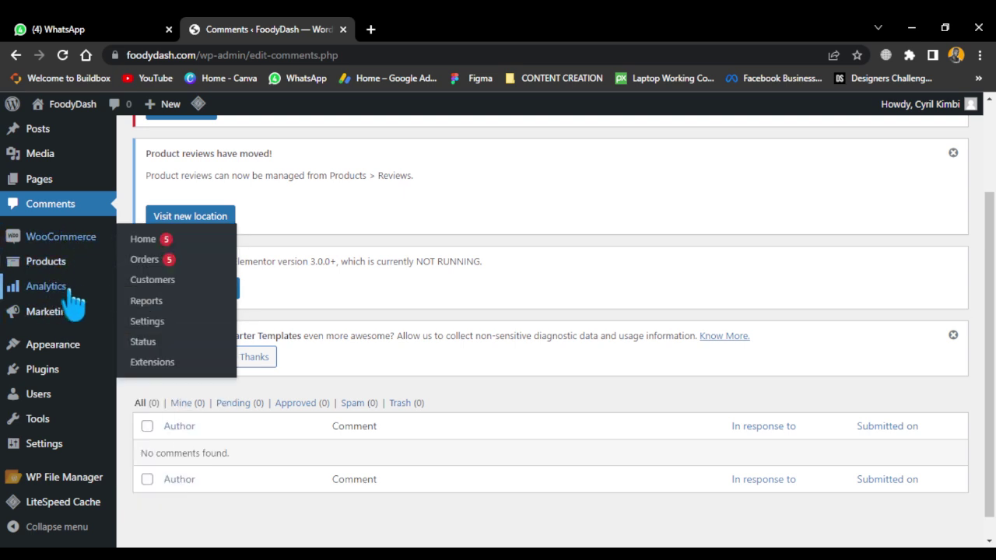
mouse_move(42, 359)
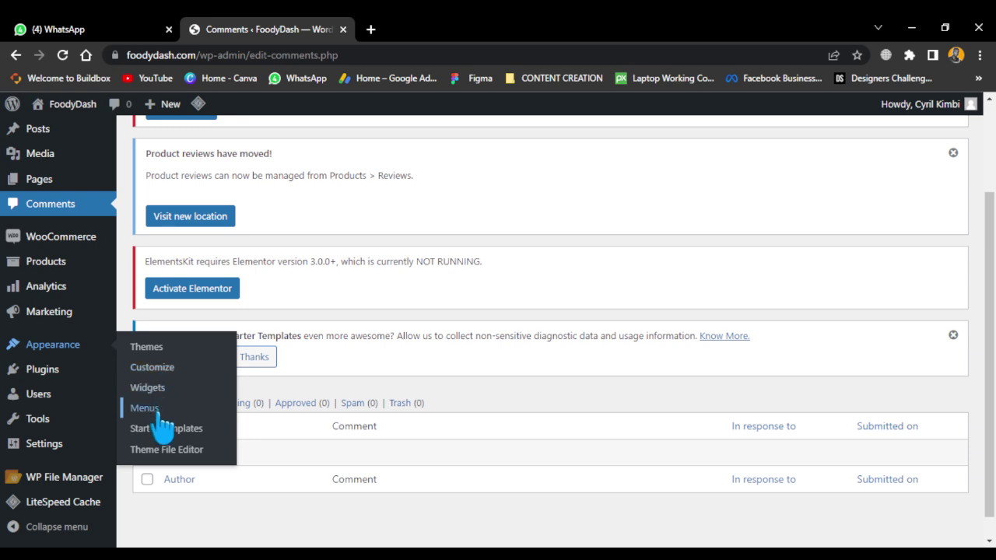
mouse_move(92, 357)
left_click(173, 415)
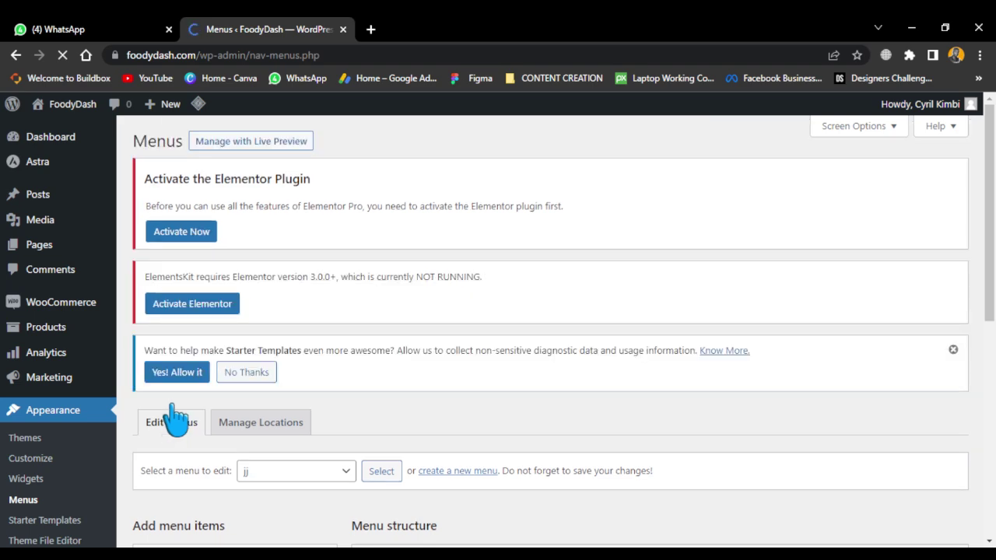
scroll(389, 470, "down", 4)
scroll(378, 463, "down", 2)
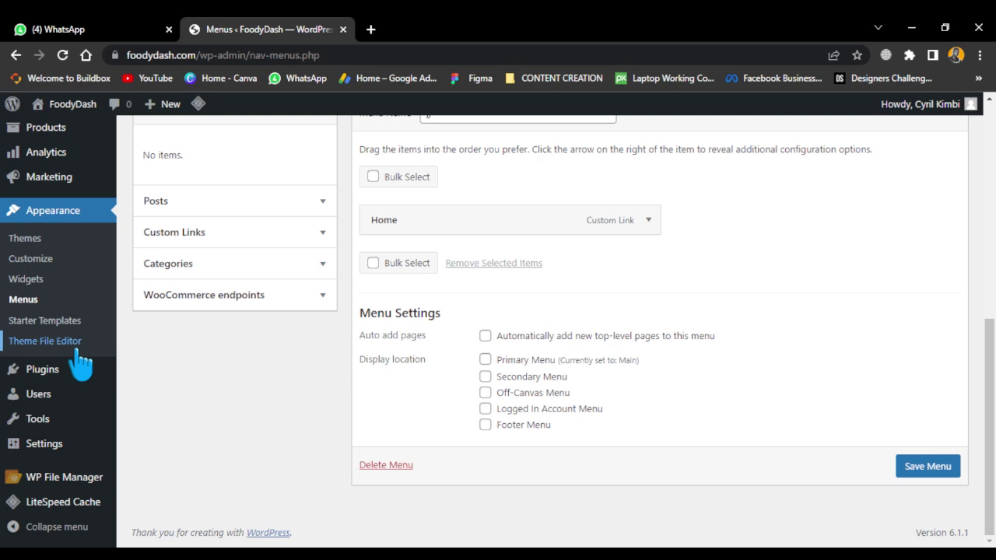
Open the list of installed plugins and review the plugins and their descriptions
left_click(53, 377)
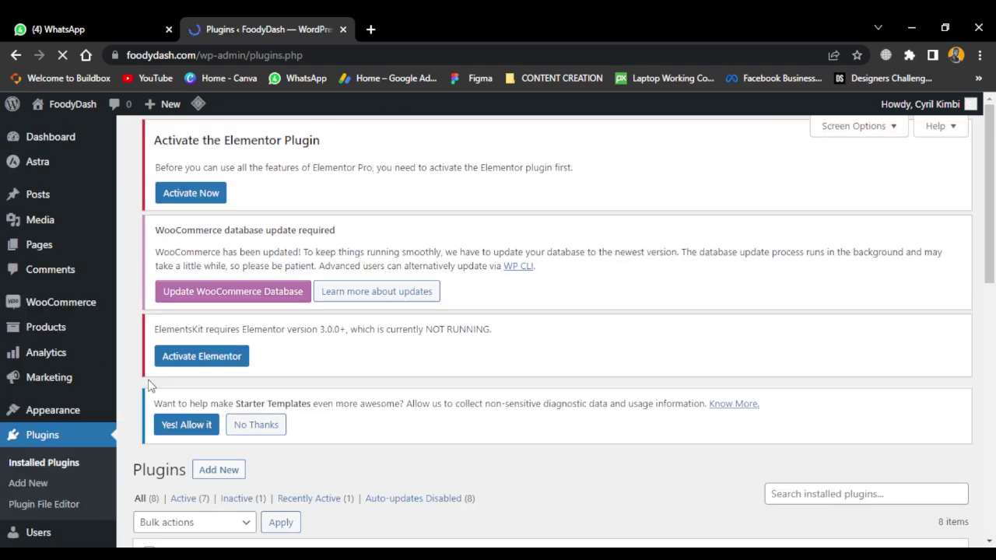
scroll(277, 331, "down", 5)
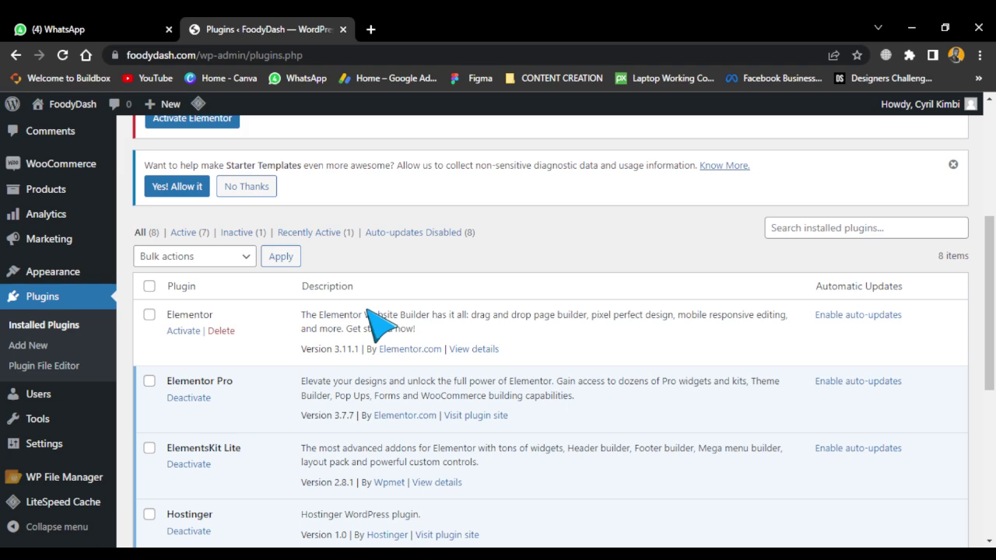
scroll(289, 278, "down", 4)
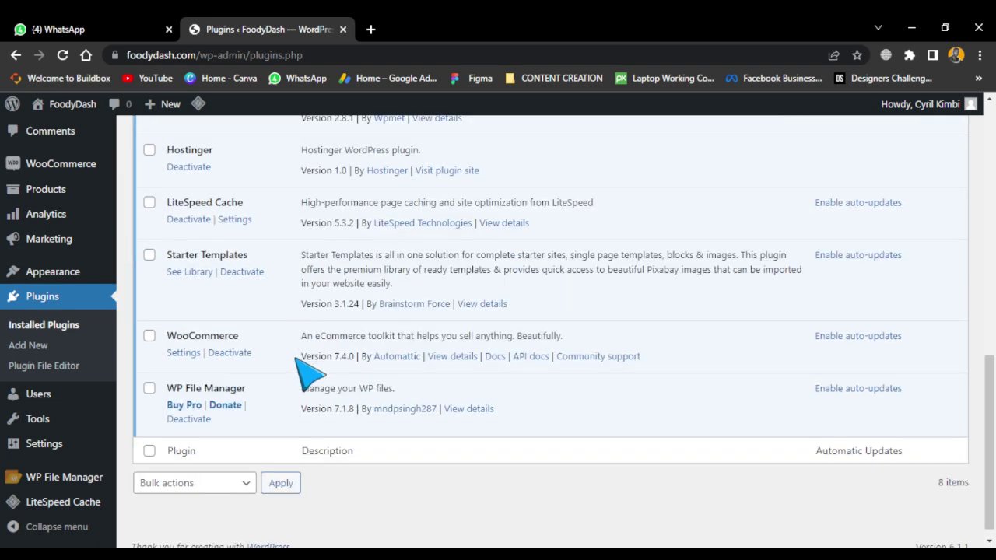
scroll(292, 374, "up", 4)
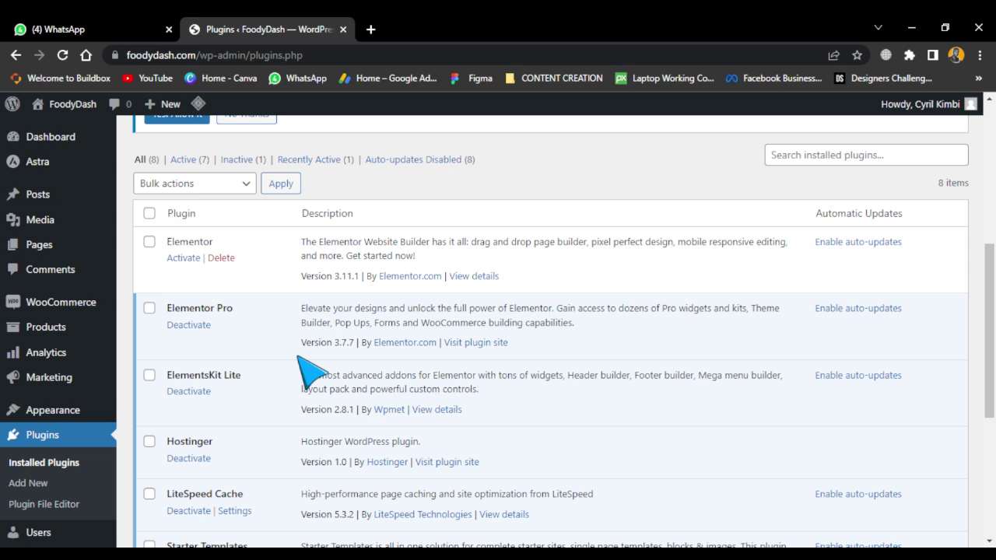
scroll(310, 373, "down", 2)
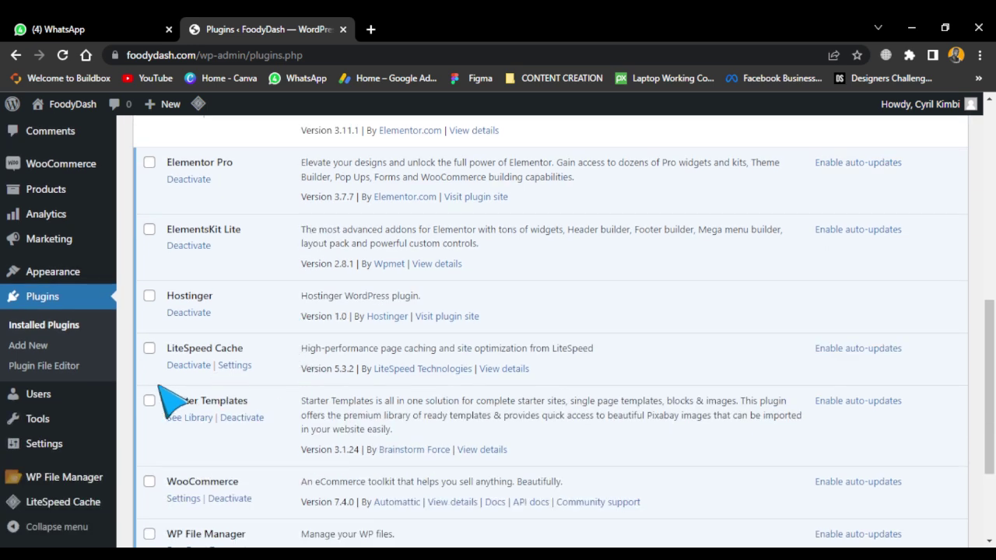
Open the list of all users and review the accounts and their assigned roles
left_click(40, 394)
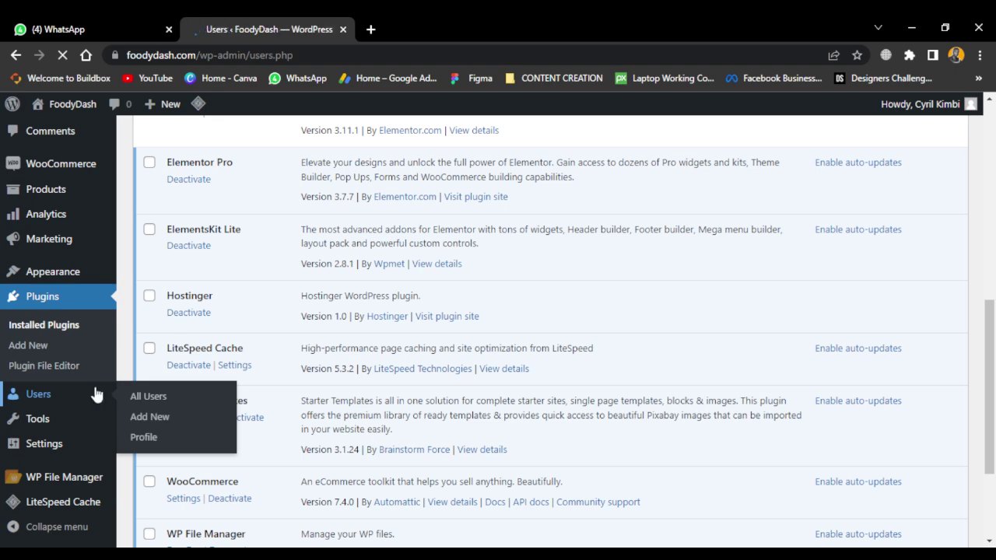
scroll(400, 394, "down", 5)
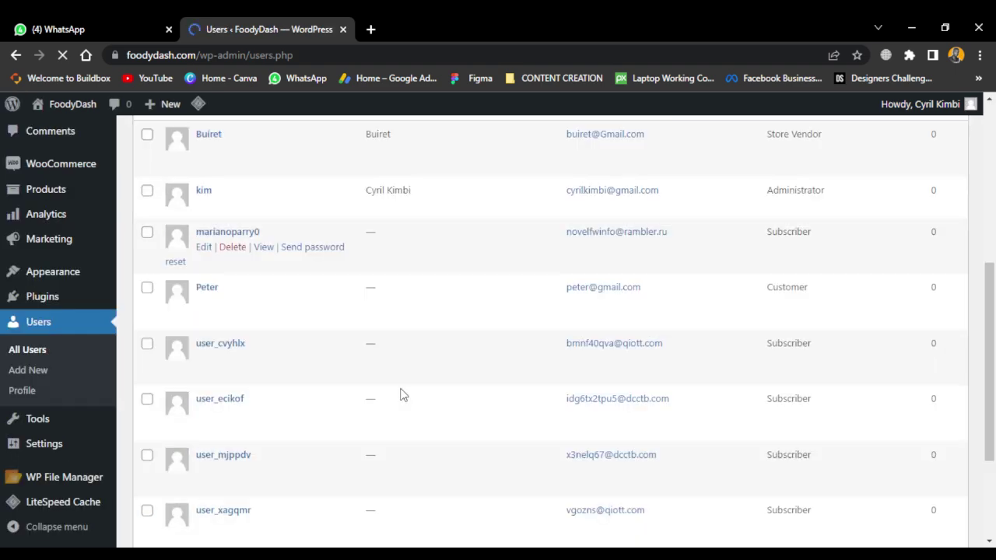
scroll(403, 395, "up", 3)
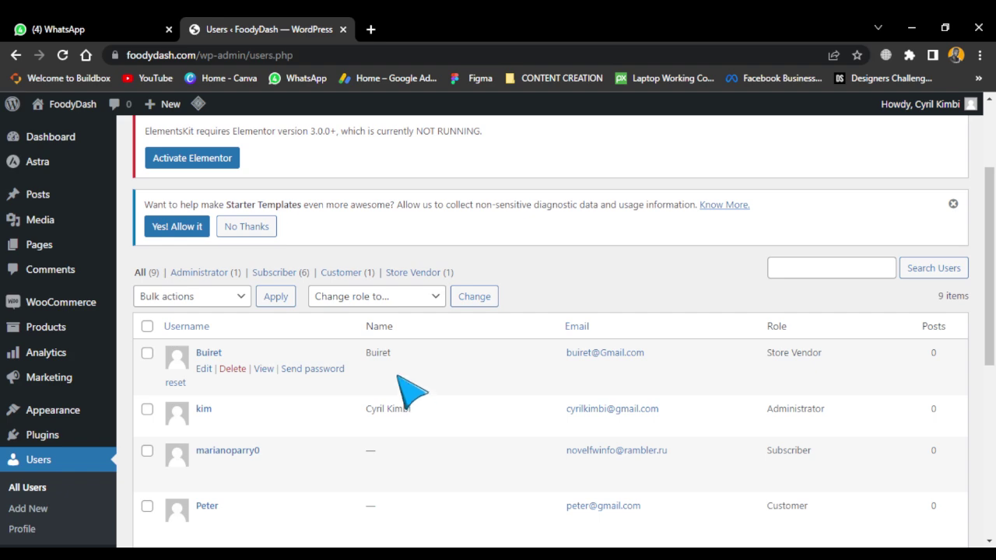
scroll(410, 391, "down", 5)
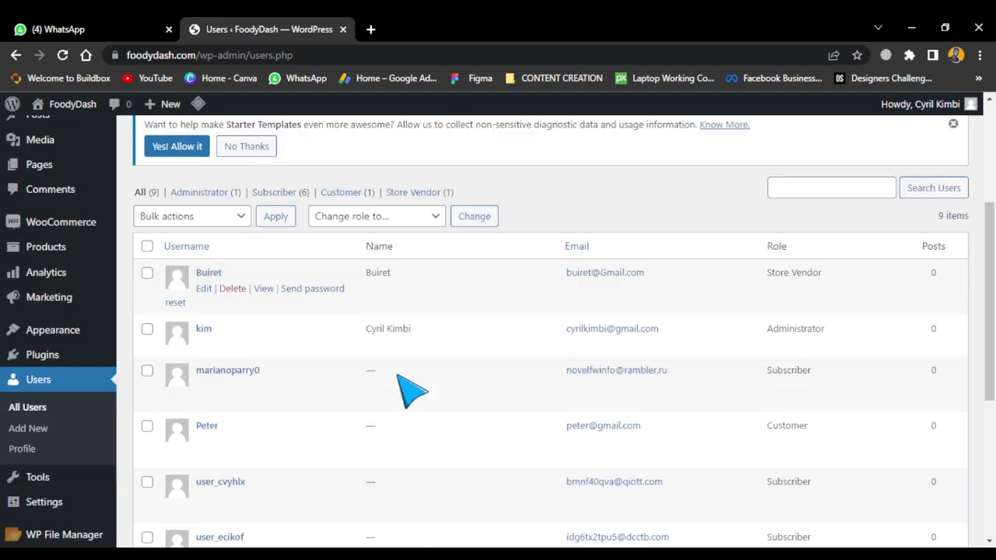
scroll(257, 420, "up", 5)
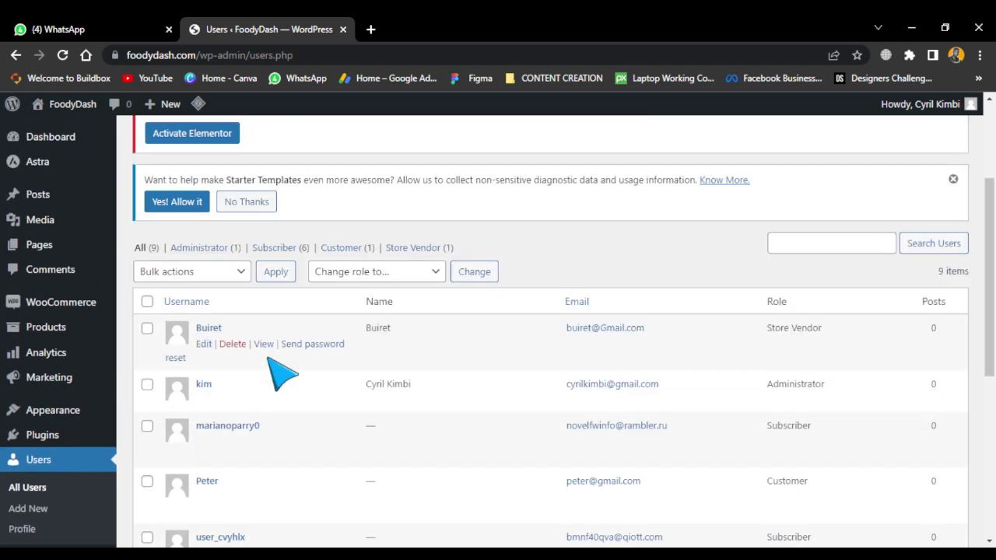
scroll(282, 374, "down", 5)
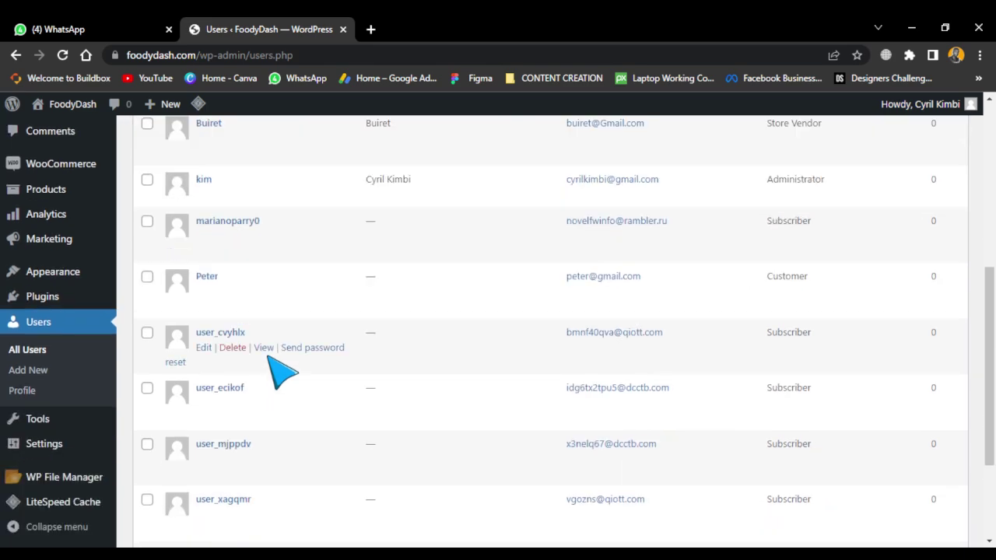
Look back through the users list, checking the accounts' roles and the option for adding a new user
scroll(282, 373, "up", 3)
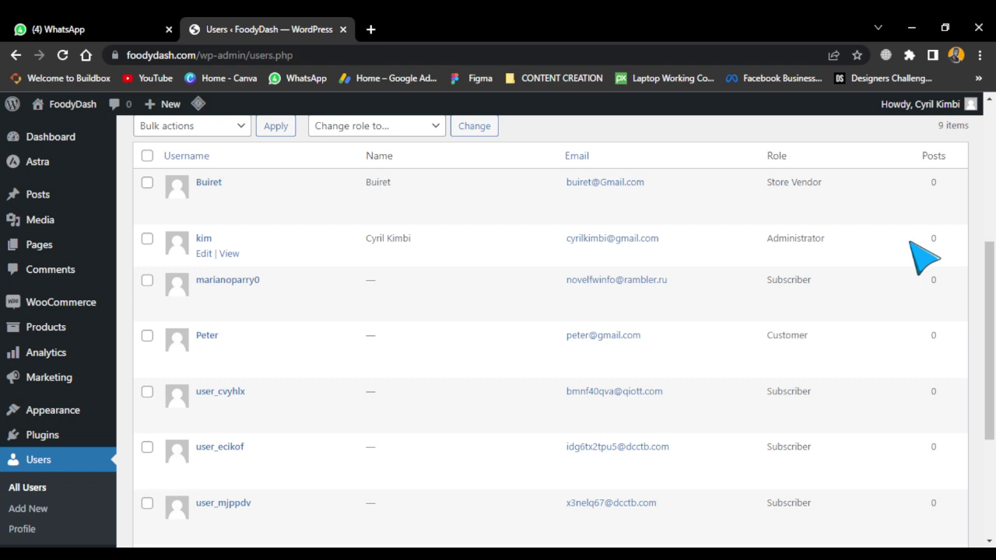
scroll(458, 229, "up", 4)
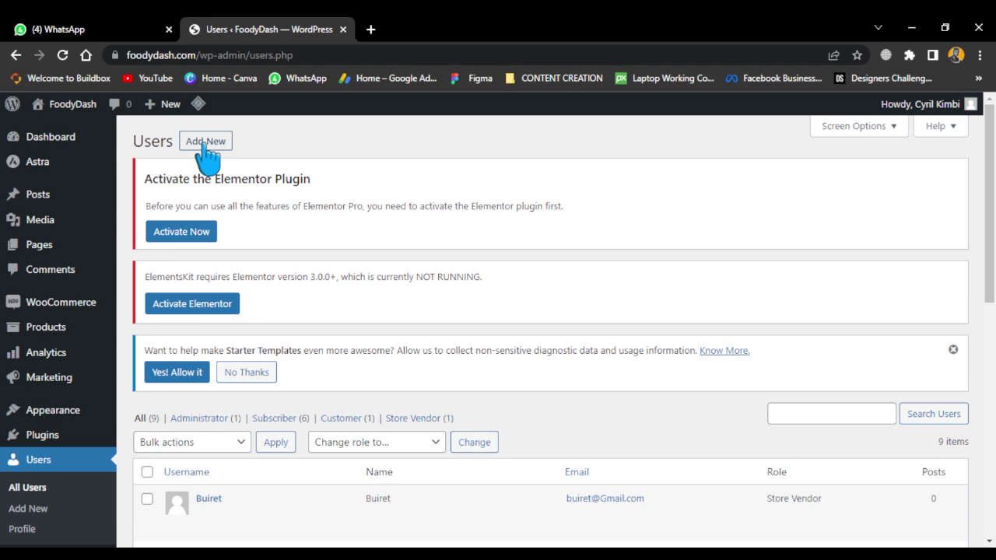
scroll(210, 172, "down", 5)
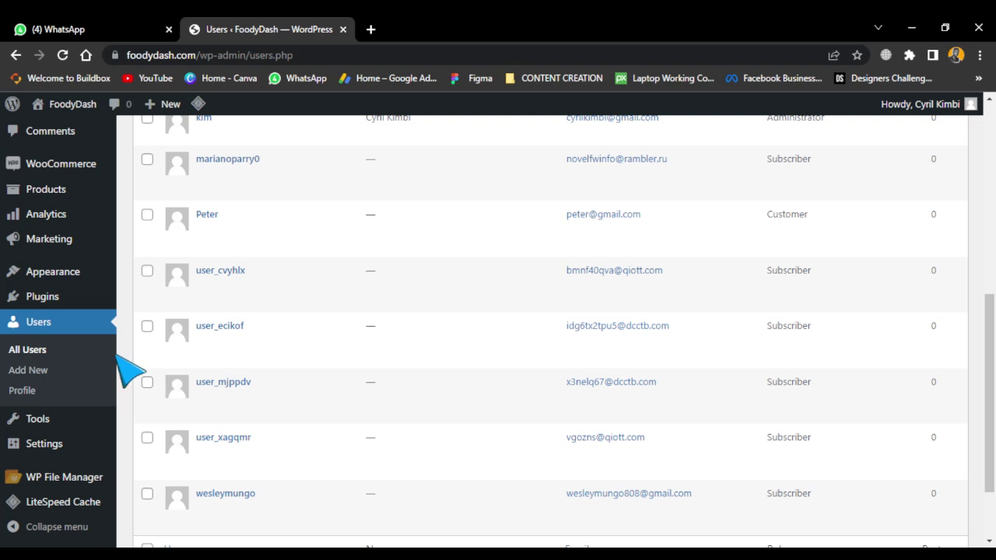
Open the site's General settings and review the site title, tagline and address fields
mouse_move(51, 452)
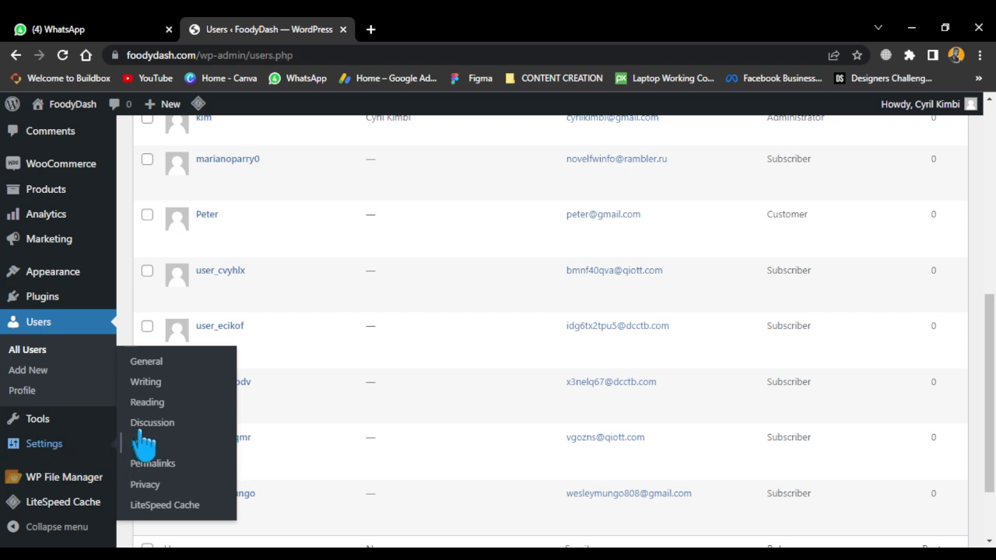
left_click(165, 363)
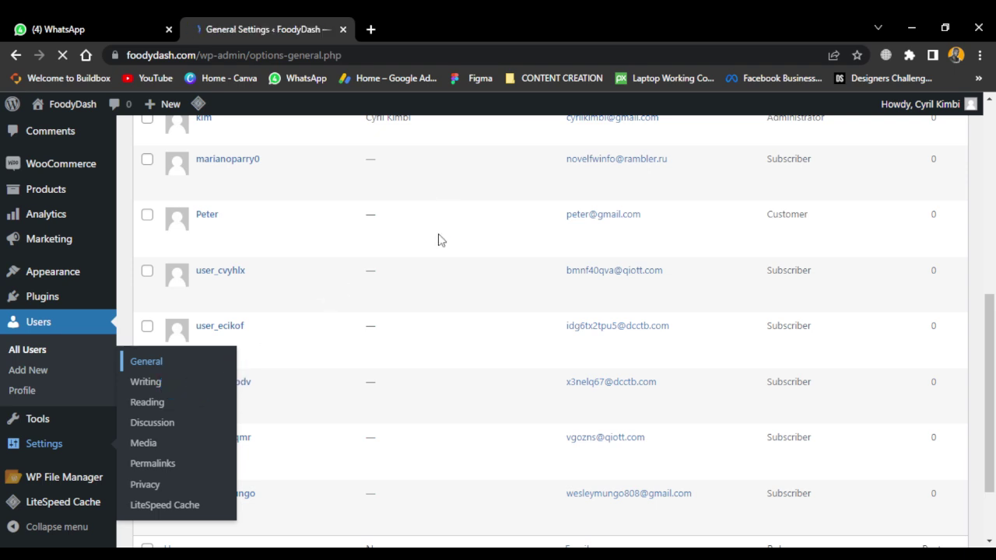
scroll(436, 301, "down", 2)
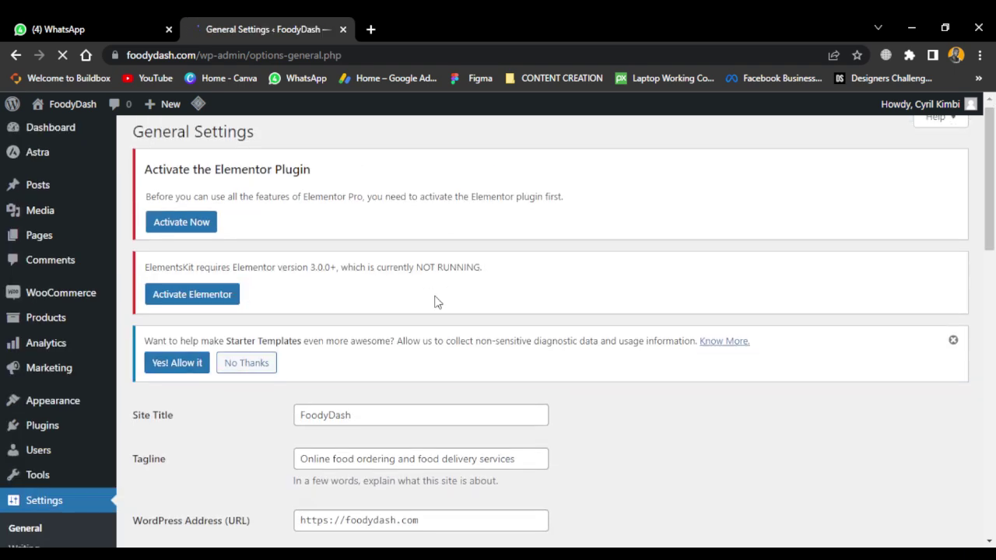
left_click(365, 284)
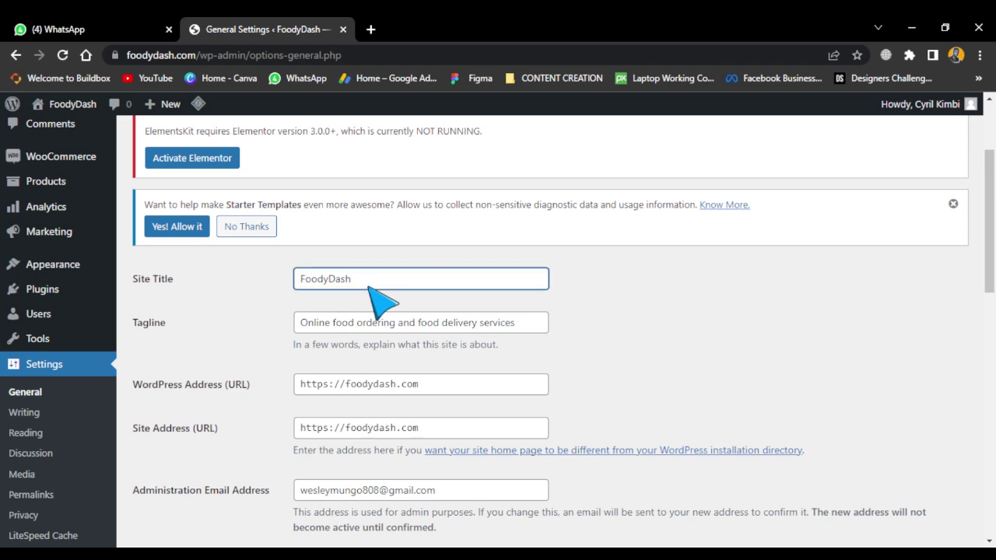
left_click_drag(351, 280, 300, 279)
scroll(394, 285, "down", 1)
scroll(483, 250, "down", 2)
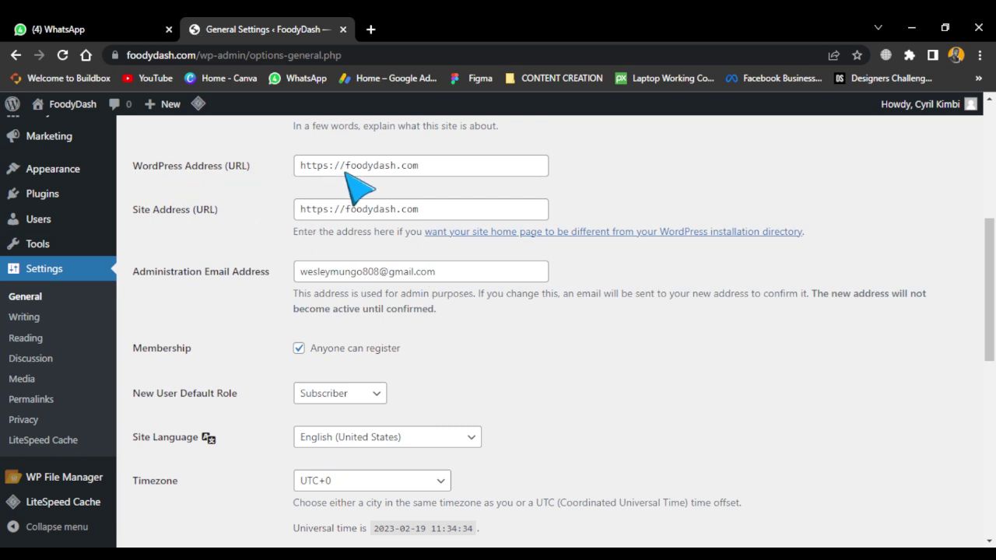
left_click(442, 167)
key("BackSpace")
key("BackSpace")
key("BackSpace")
key("BackSpace")
key("BackSpace")
key("BackSpace")
key("BackSpace")
key("BackSpace")
key("BackSpace")
key("BackSpace")
key("BackSpace")
key("BackSpace")
key("BackSpace")
key("BackSpace")
key("BackSpace")
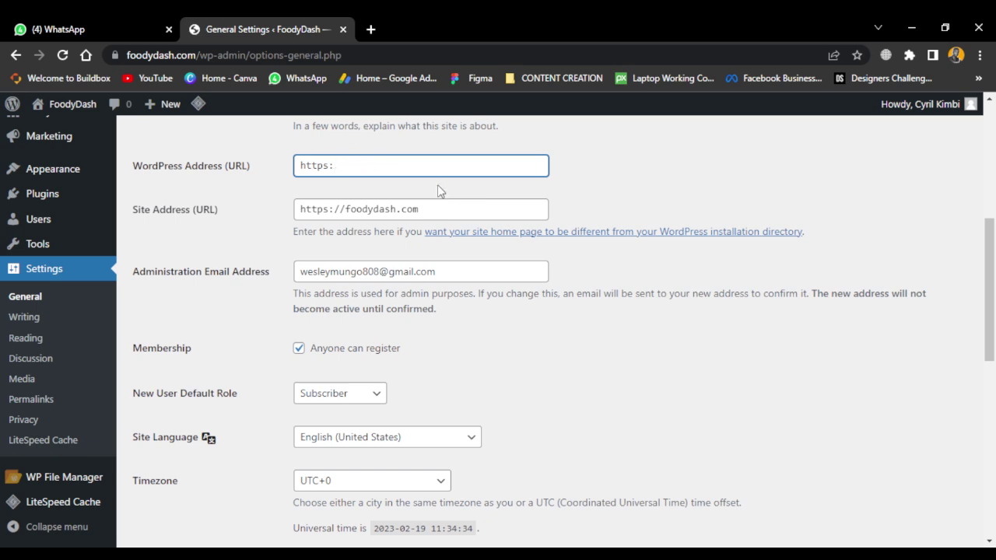
left_click(440, 187)
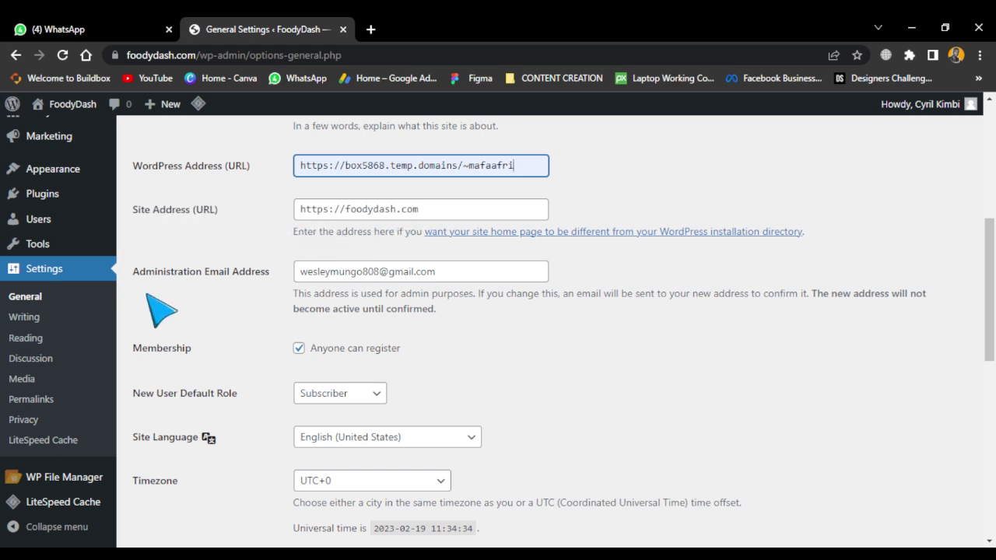
Review the membership setting and check the choices for new user default role and site language
scroll(408, 292, "down", 1)
scroll(408, 292, "down", 3)
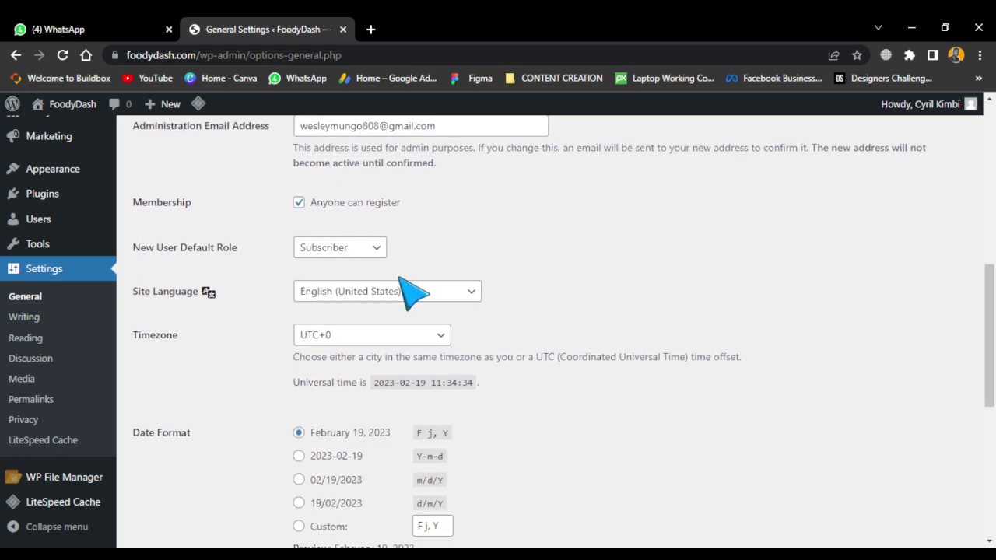
left_click(352, 185)
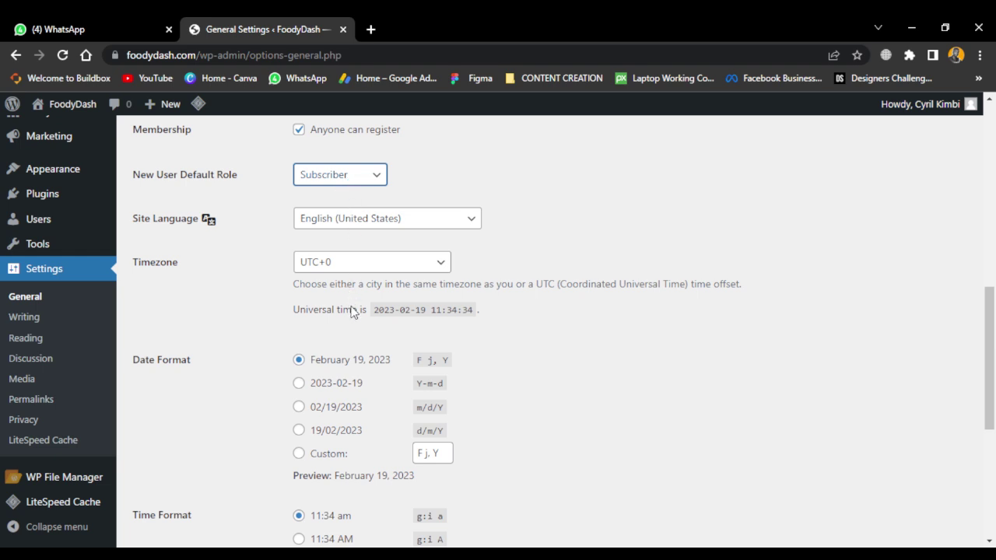
left_click(269, 299)
left_click(400, 222)
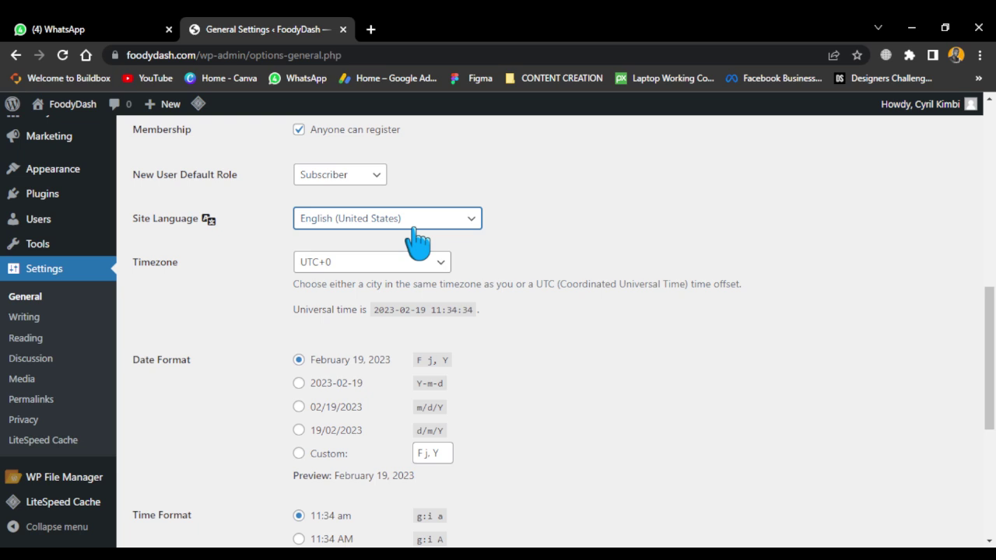
Review the timezone, date format, time format, week start and remaining general settings through to the end of the page
scroll(388, 380, "down", 1)
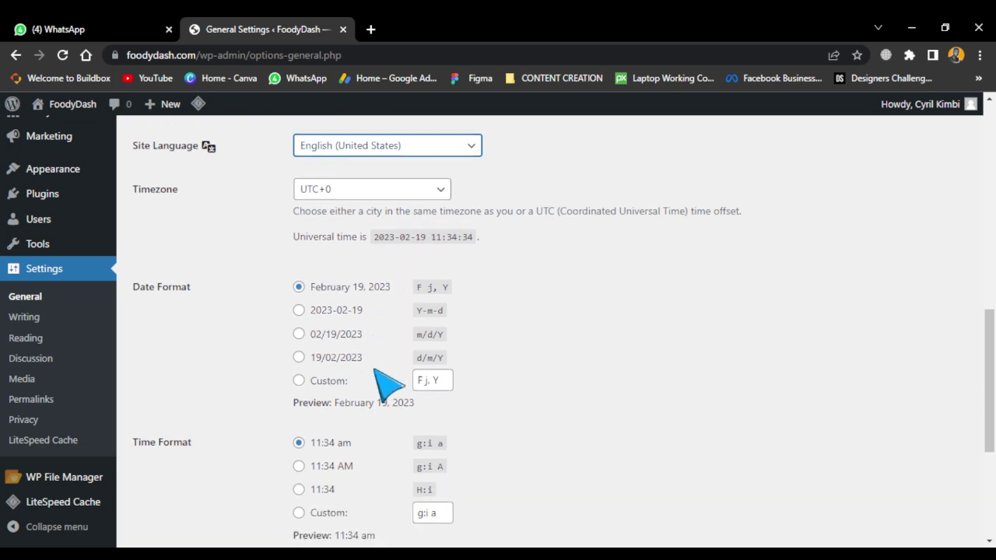
scroll(376, 373, "down", 1)
scroll(390, 397, "down", 1)
scroll(400, 401, "down", 2)
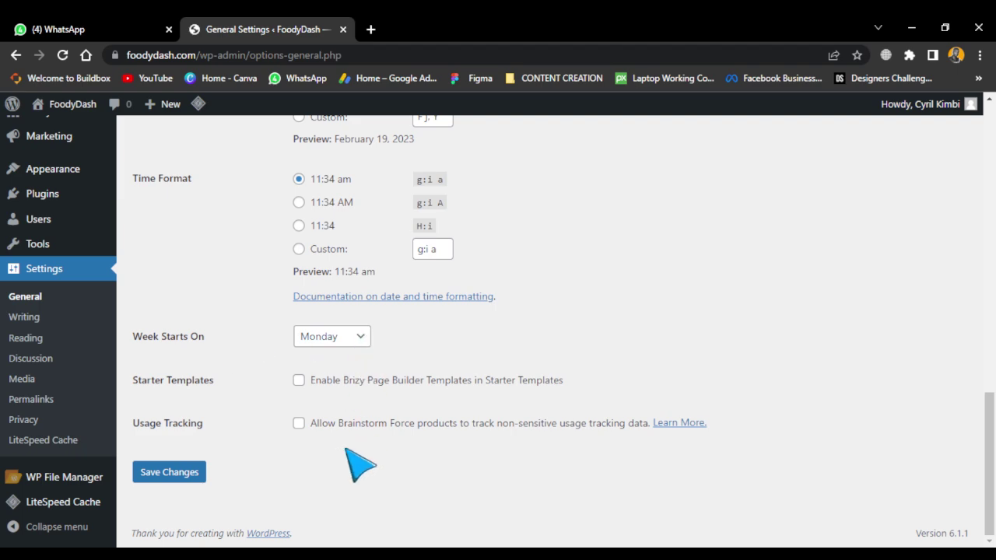
scroll(639, 176, "up", 4)
scroll(637, 268, "up", 5)
scroll(626, 319, "down", 6)
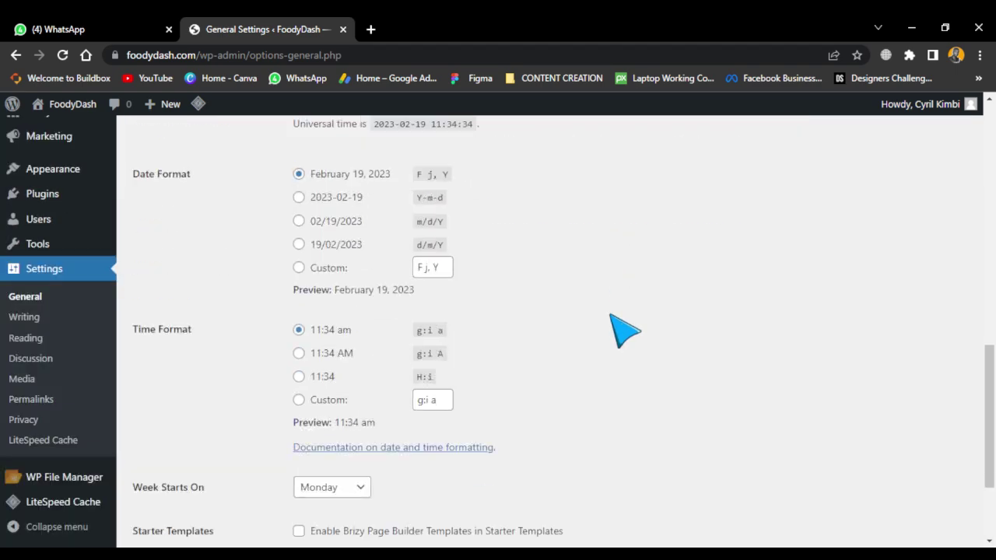
scroll(627, 331, "down", 2)
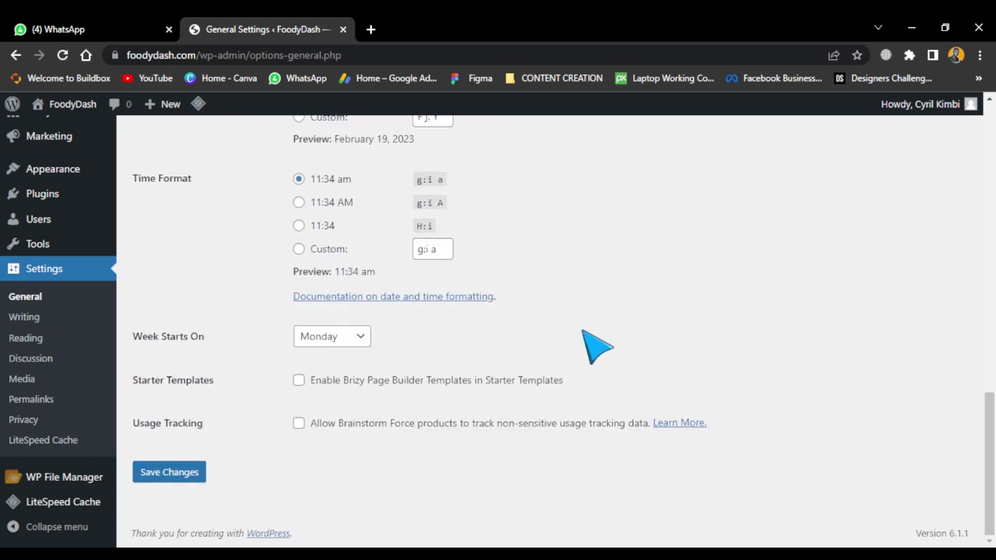
left_click(166, 480)
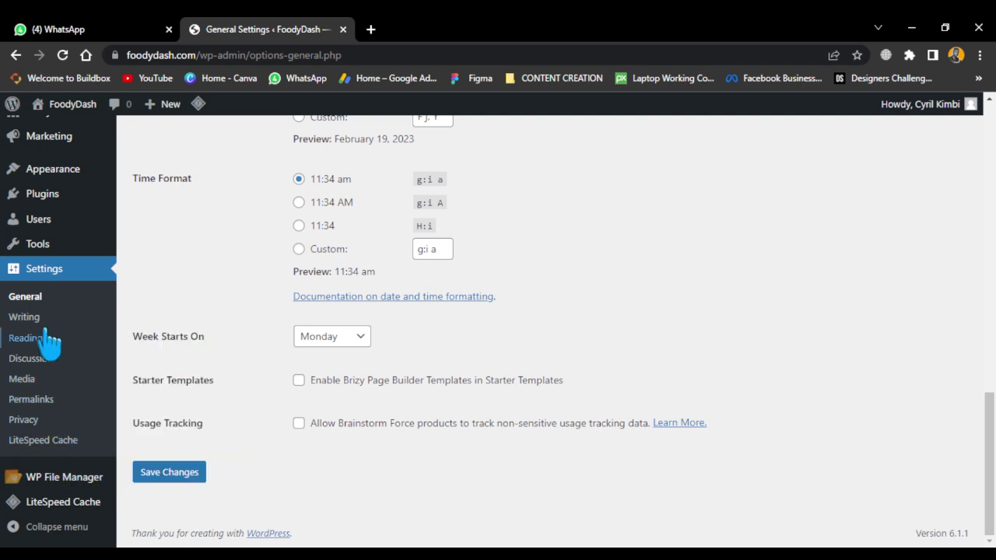
Open the Permalink settings and review the available permalink structures, from Plain to Custom Structure
left_click(20, 317)
left_click(30, 400)
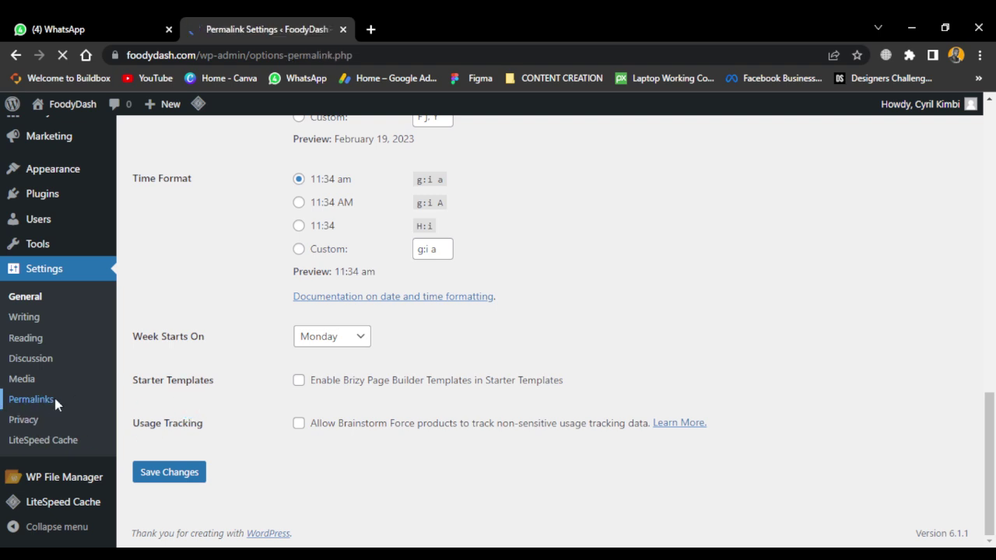
scroll(456, 342, "down", 2)
scroll(456, 346, "down", 1)
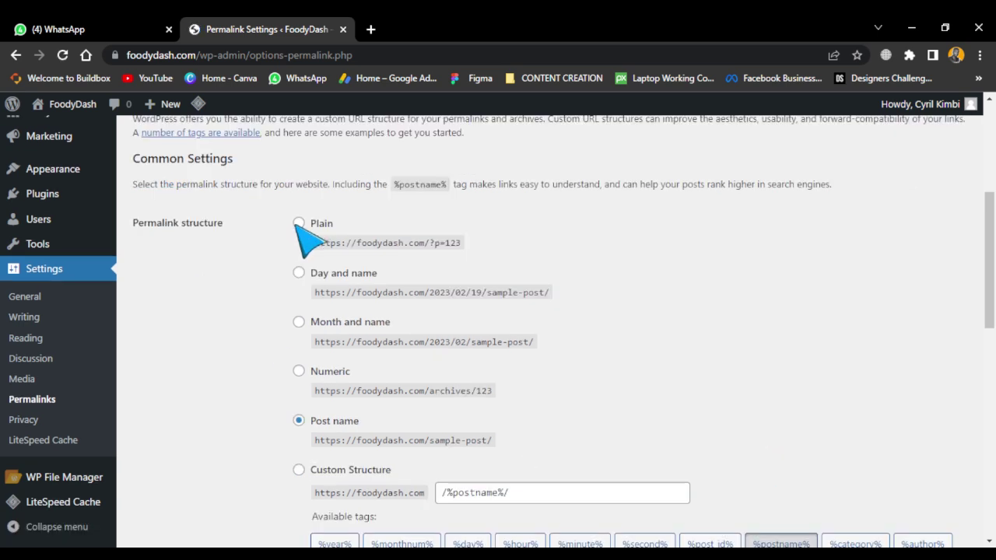
scroll(302, 461, "down", 1)
scroll(311, 470, "down", 1)
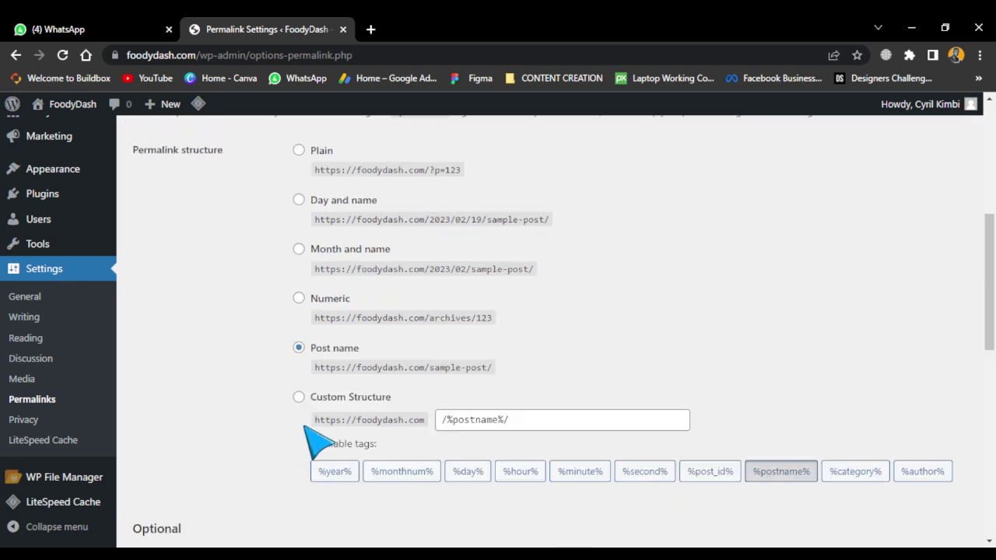
scroll(658, 498, "up", 2)
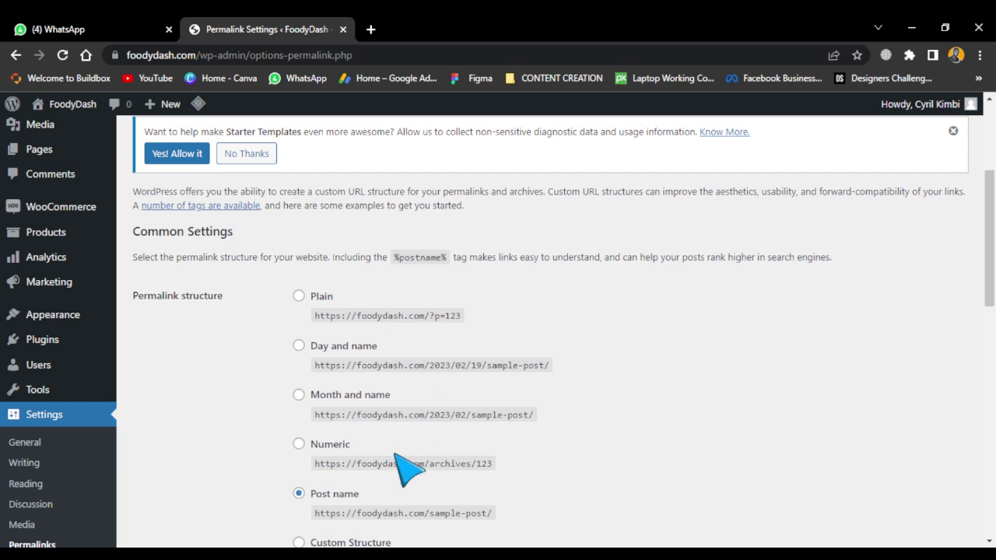
scroll(449, 393, "up", 3)
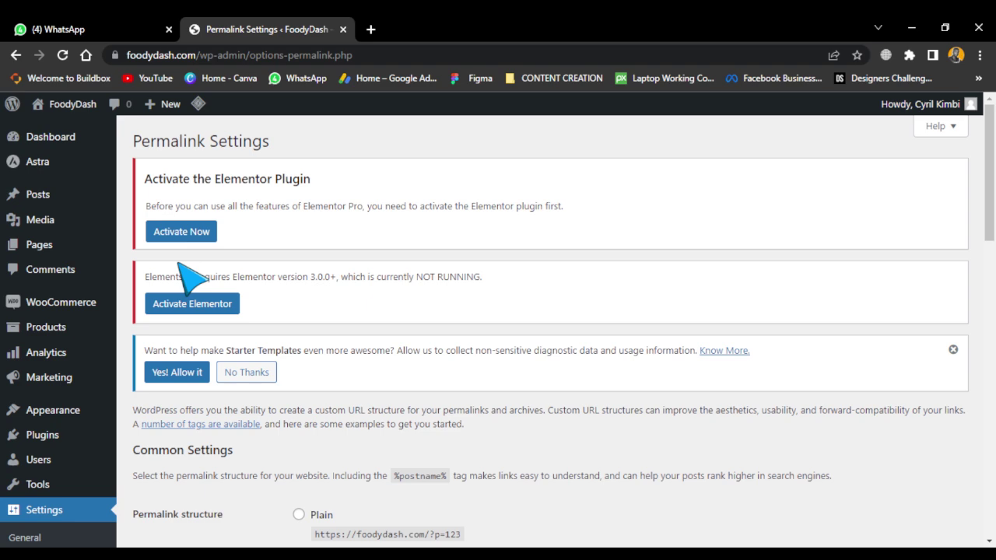
Review the optional category, tag and product base fields and the product permalink choices
scroll(180, 265, "down", 5)
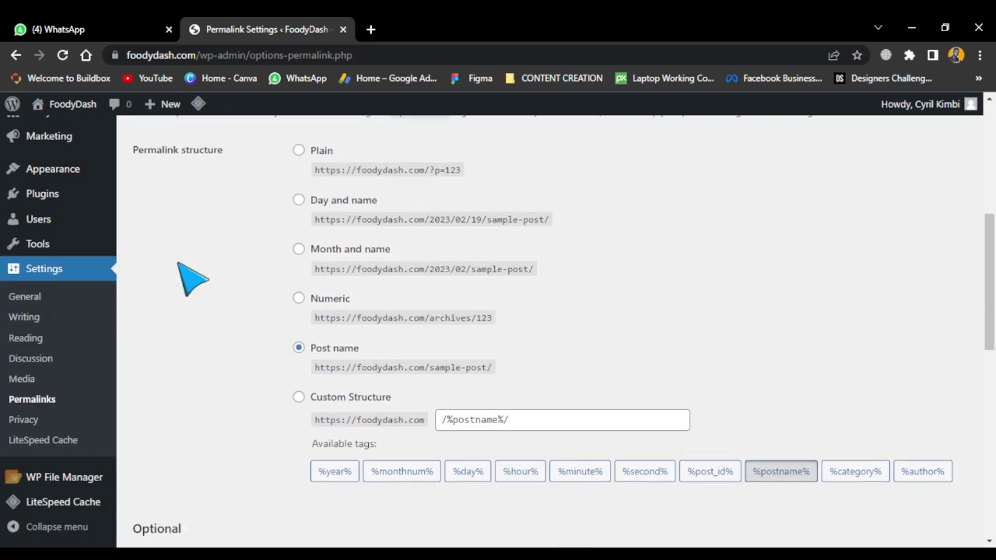
scroll(180, 265, "down", 3)
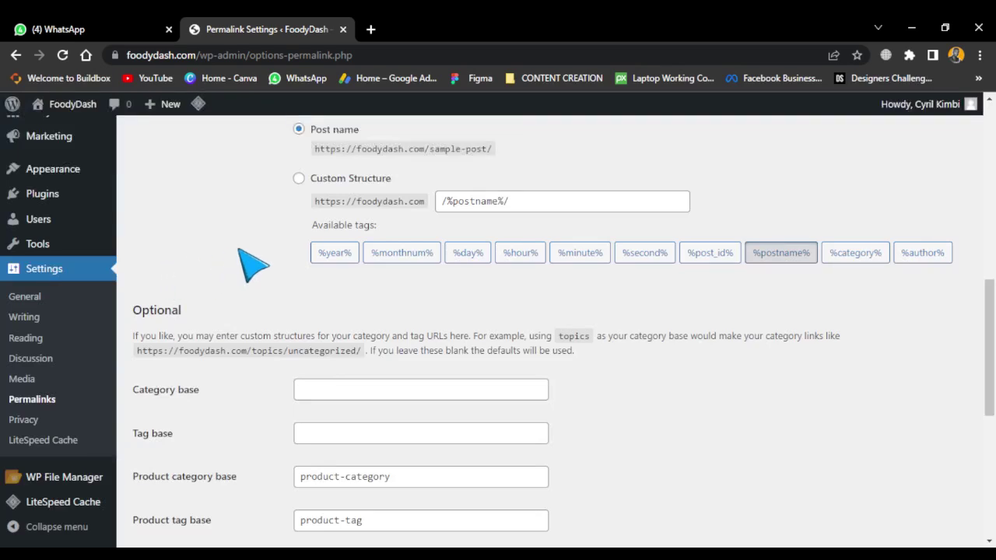
scroll(259, 246, "down", 3)
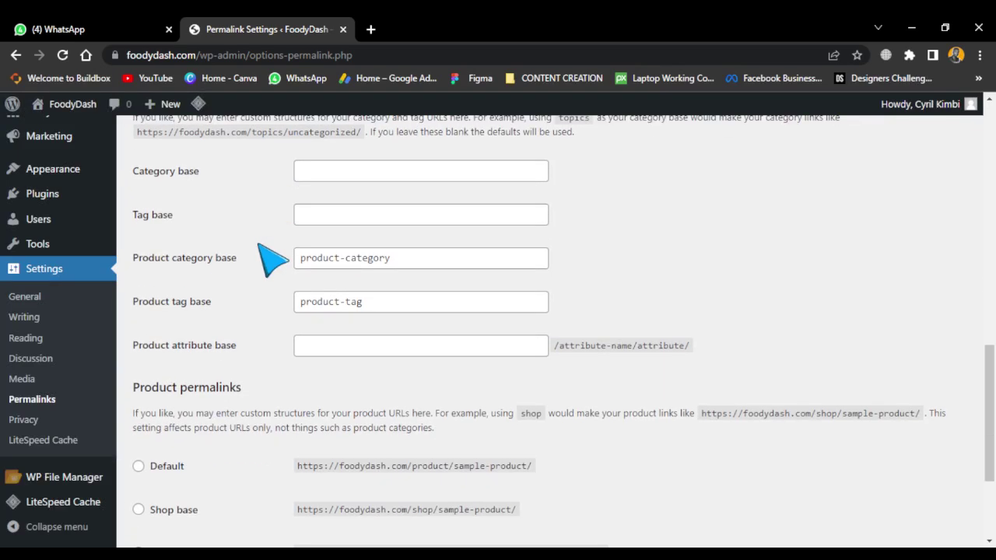